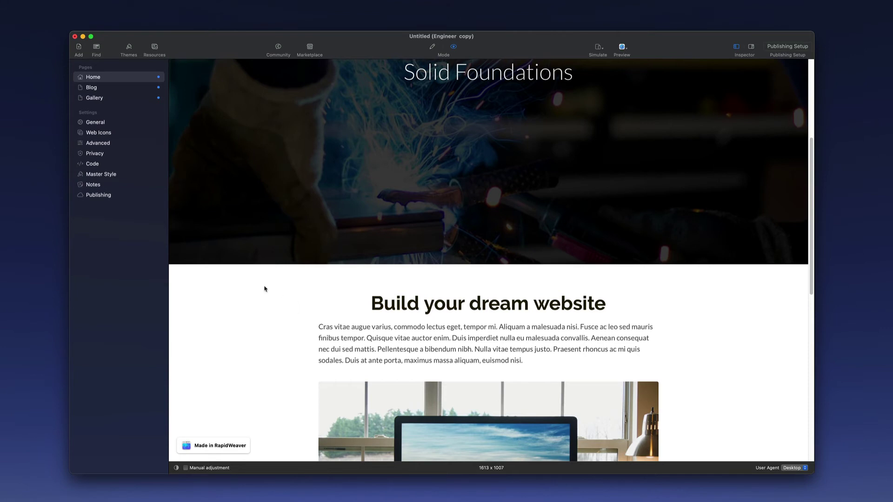
pyautogui.click(91, 123)
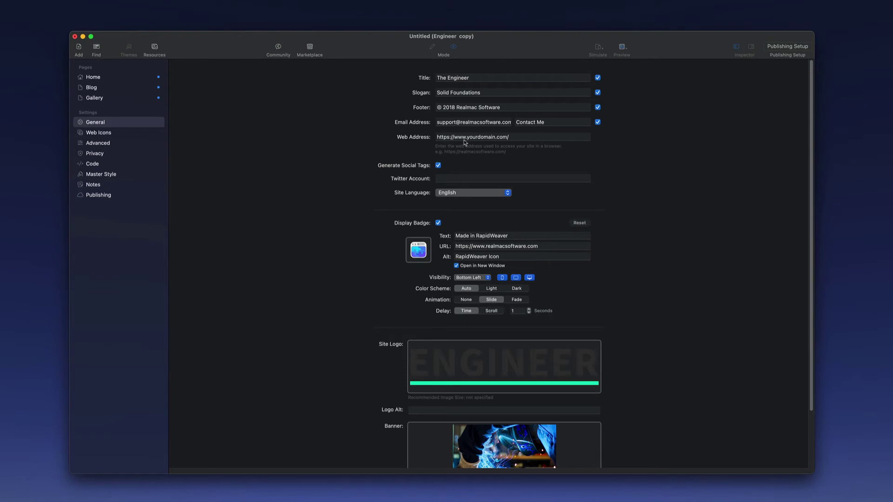
pyautogui.moveTo(449, 136); pyautogui.dragTo(432, 138)
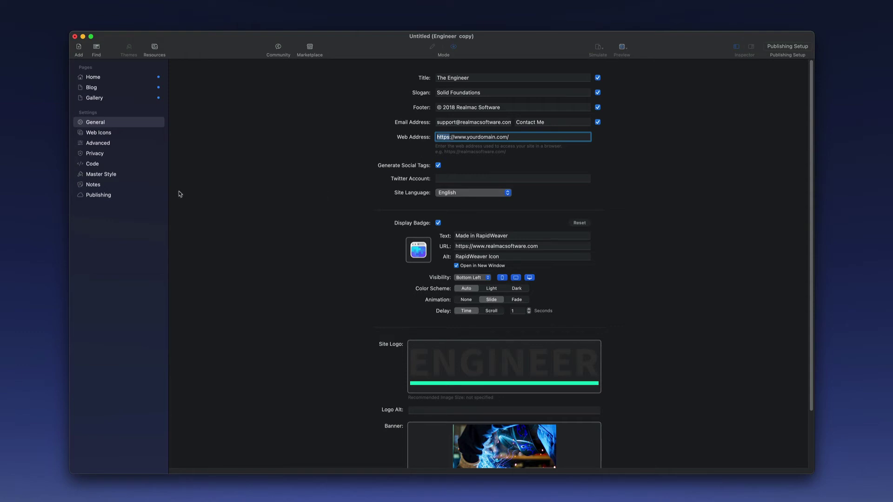
# Step: Start a new publishing destination with hostname rapidweaverclassroom.com and enter the FTP username and password
pyautogui.click(99, 194)
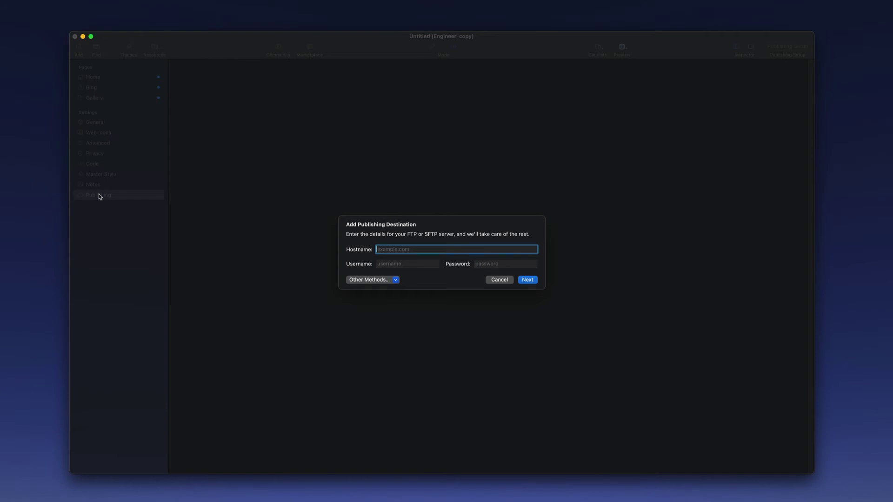
pyautogui.write('rapidweaverclassroom.com')
pyautogui.press('Tab')
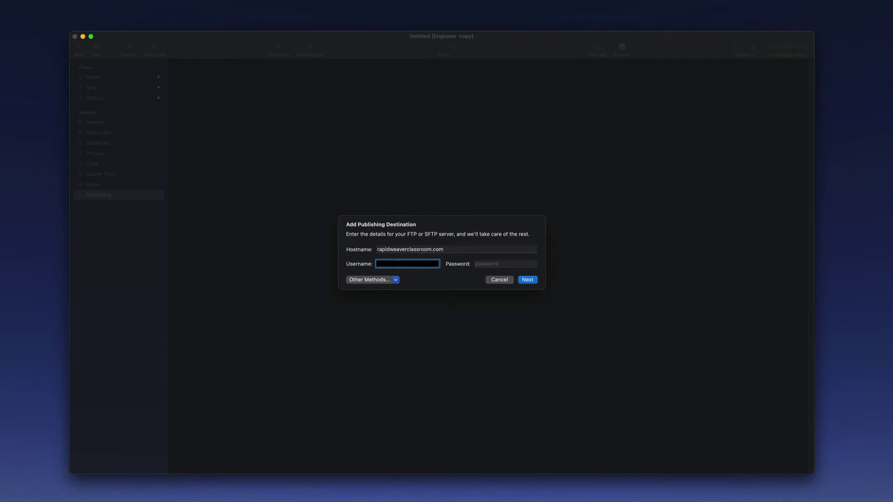
pyautogui.press('Tab')
pyautogui.write('***')
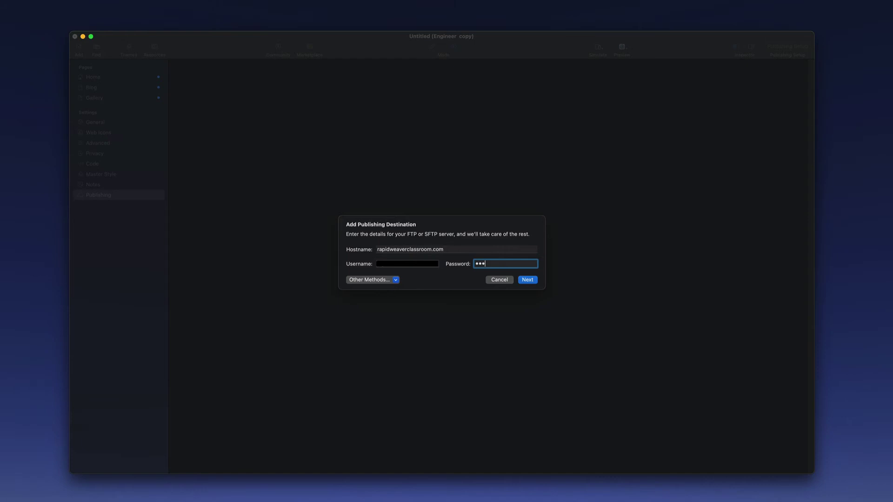
pyautogui.write('***********')
# Step: Connect to the server and choose the public_html folder as the publishing location
pyautogui.click(535, 281)
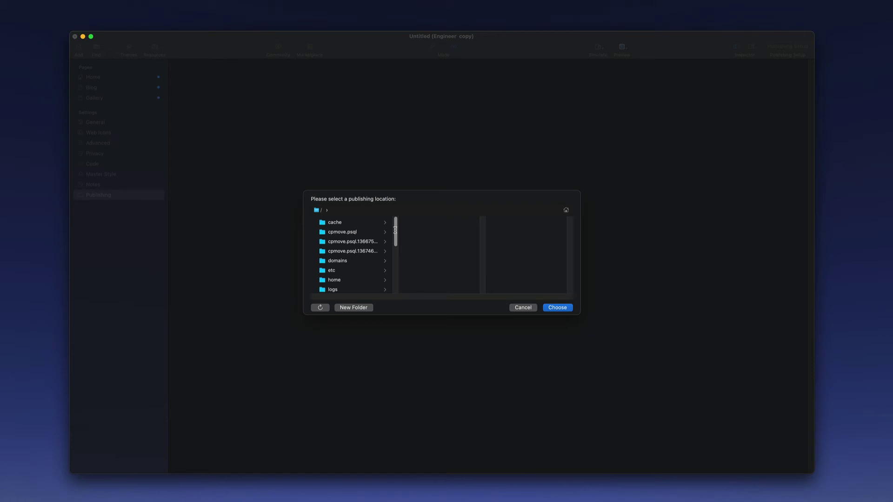
pyautogui.moveTo(395, 230); pyautogui.dragTo(394, 267)
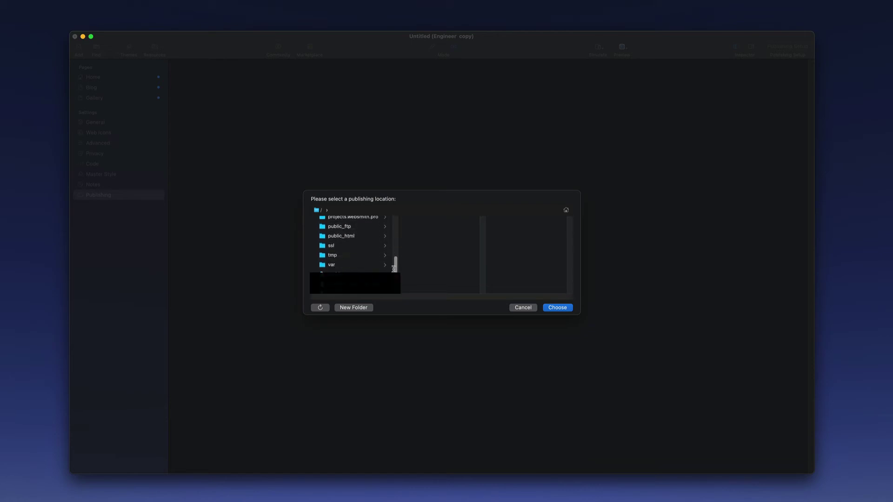
pyautogui.click(346, 236)
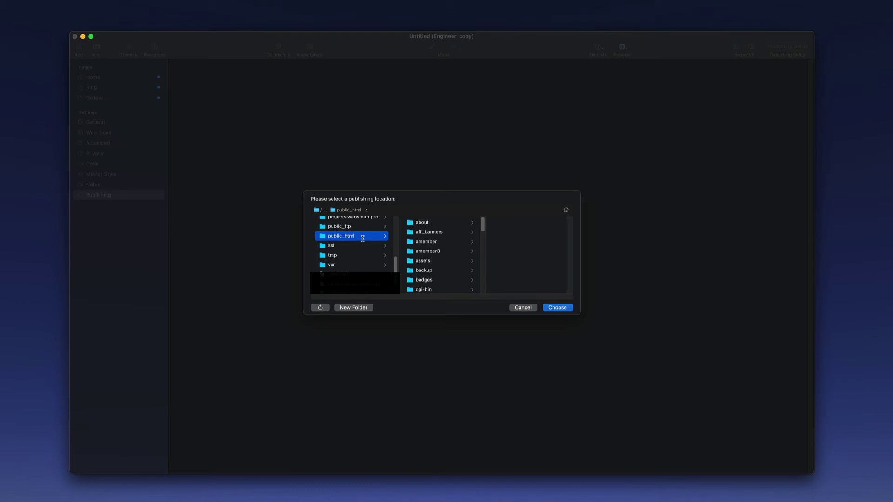
pyautogui.click(558, 308)
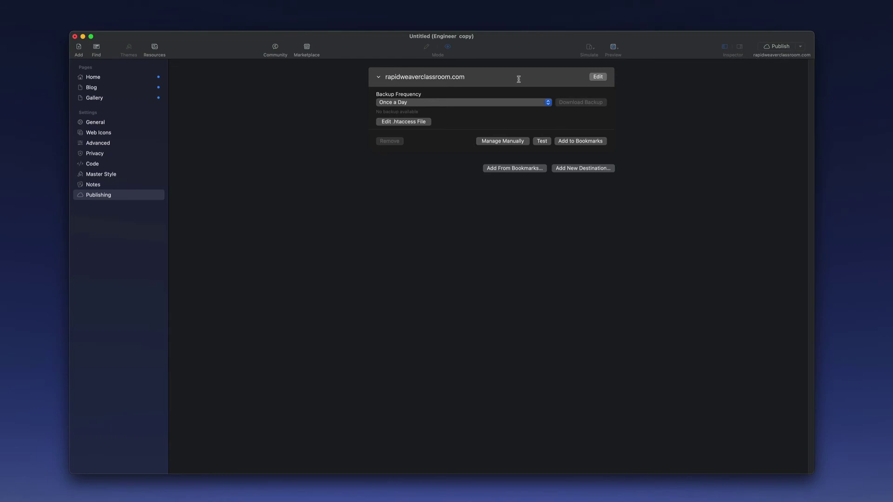
# Step: Change the destination's name to 'Live Hosting Server'
pyautogui.click(600, 77)
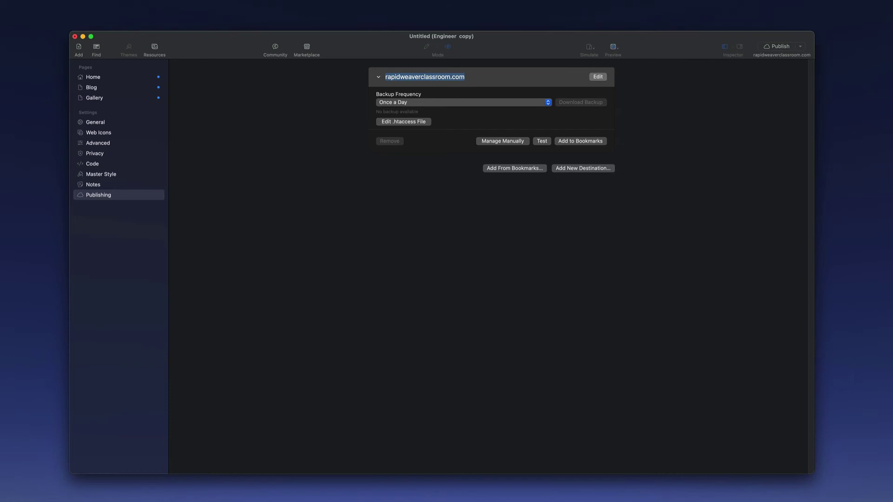
pyautogui.write('Live Hosting Server')
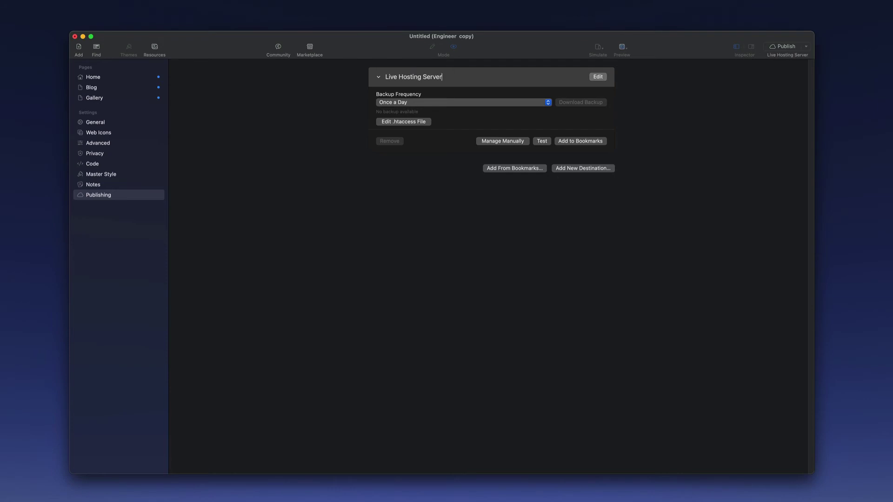
pyautogui.press('Return')
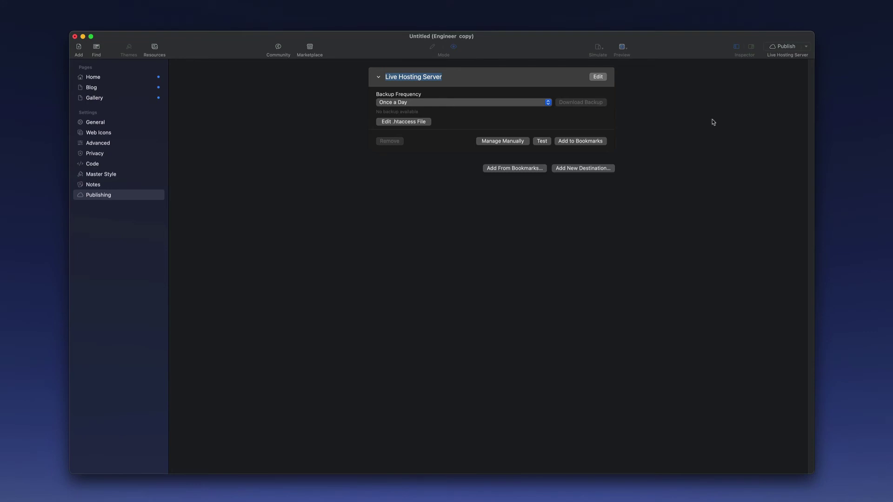
pyautogui.click(573, 172)
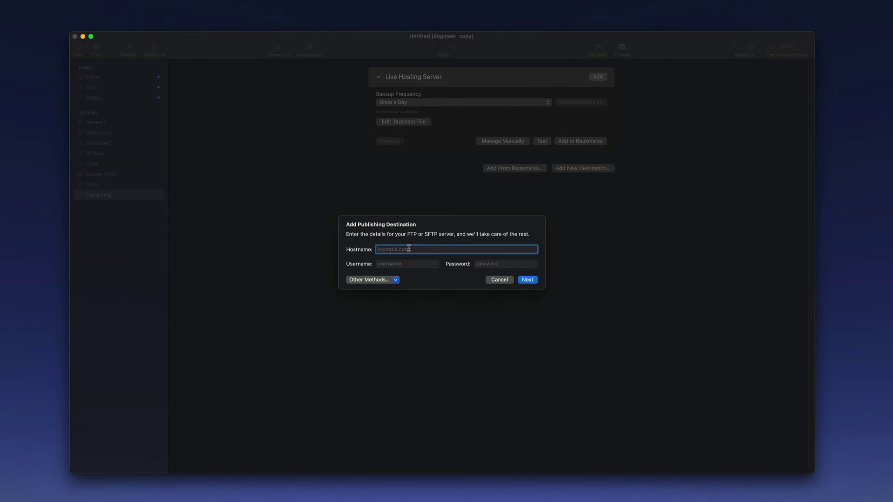
pyautogui.click(501, 279)
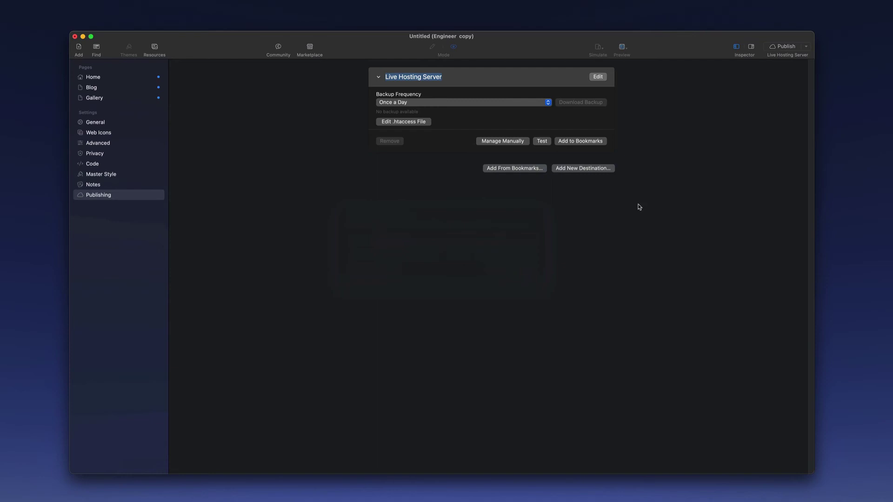
pyautogui.click(808, 47)
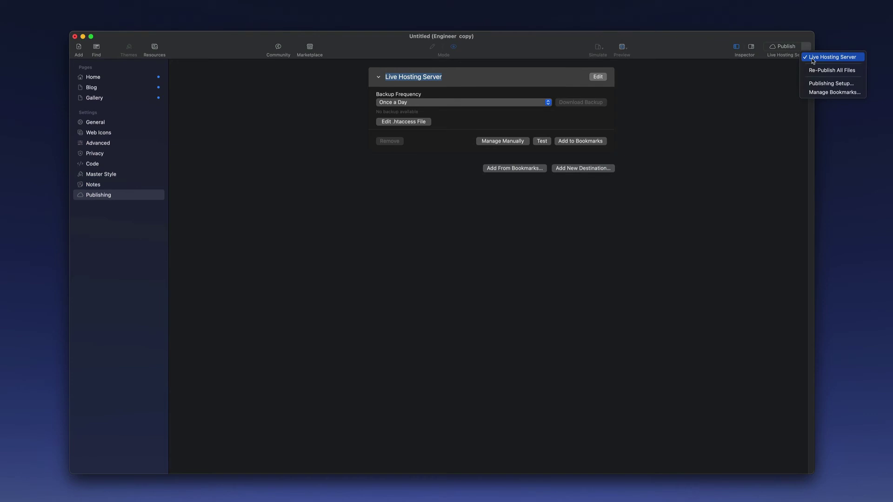
pyautogui.click(813, 61)
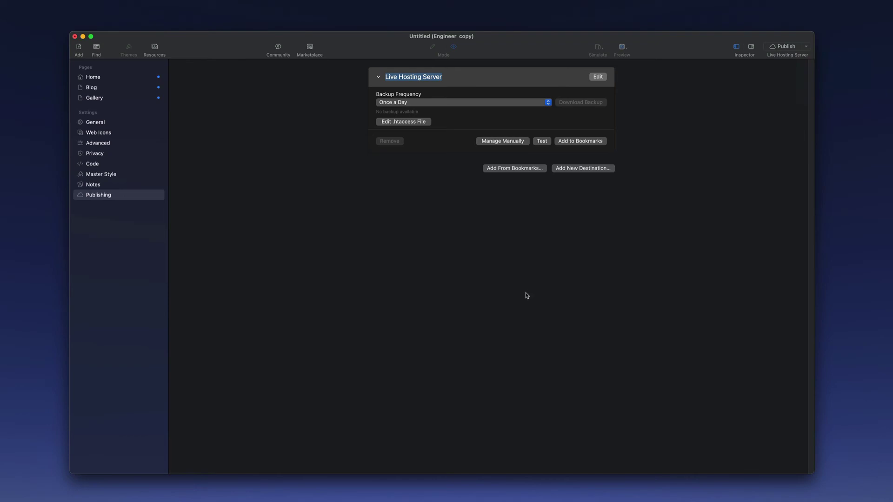
# Step: Review the FTP connection details and website address, then set Backup Frequency to Once a Day
pyautogui.click(502, 141)
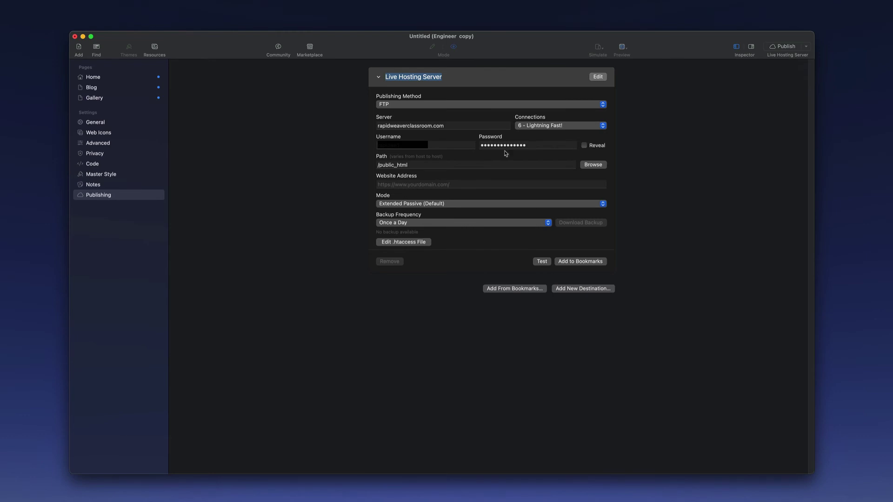
pyautogui.click(416, 185)
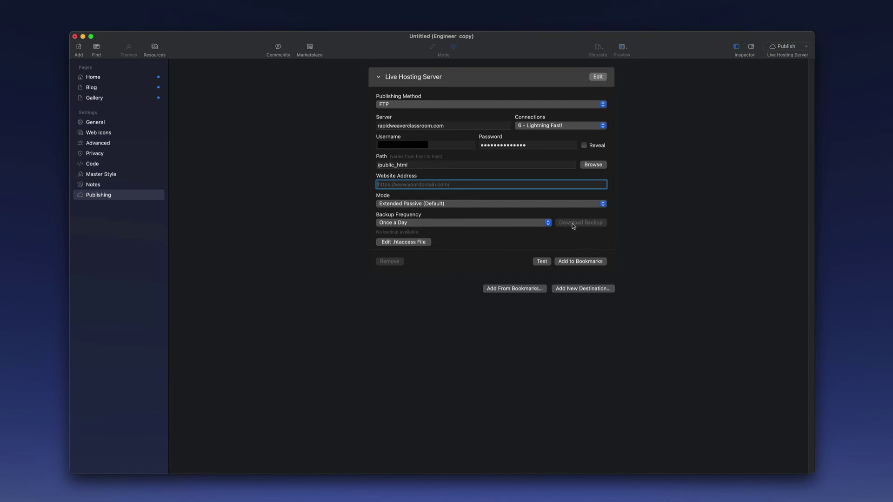
pyautogui.click(539, 225)
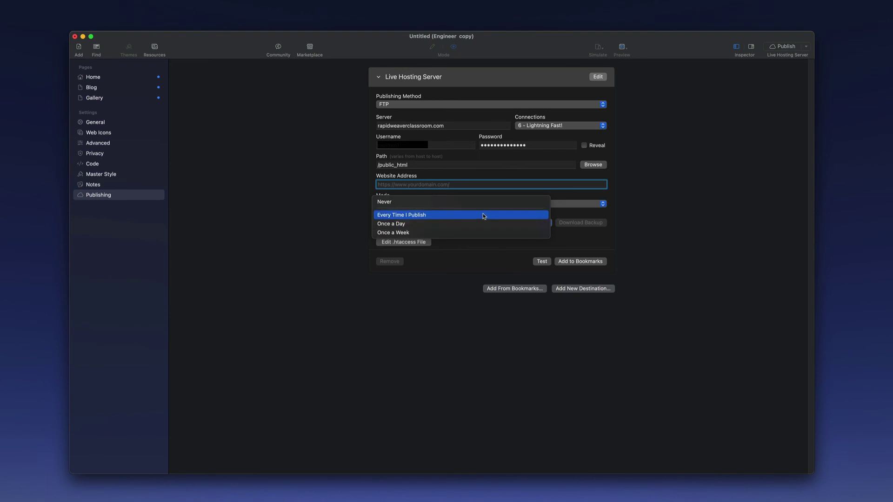
pyautogui.click(409, 202)
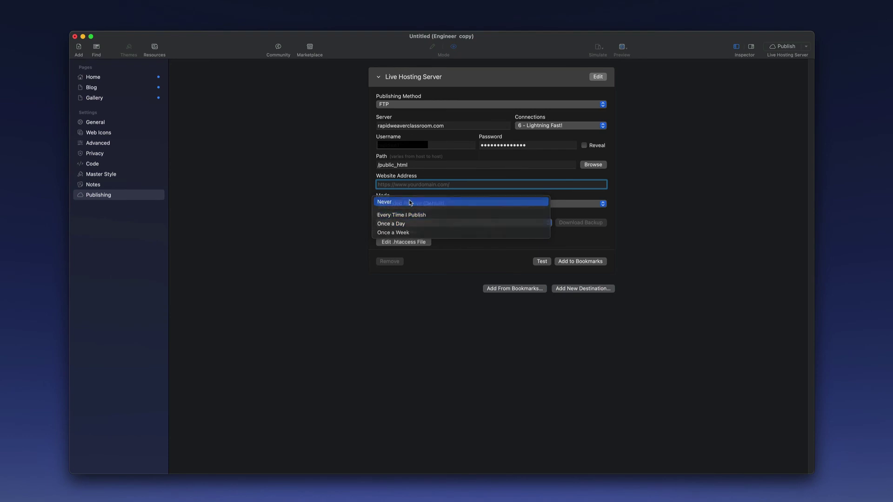
pyautogui.click(471, 222)
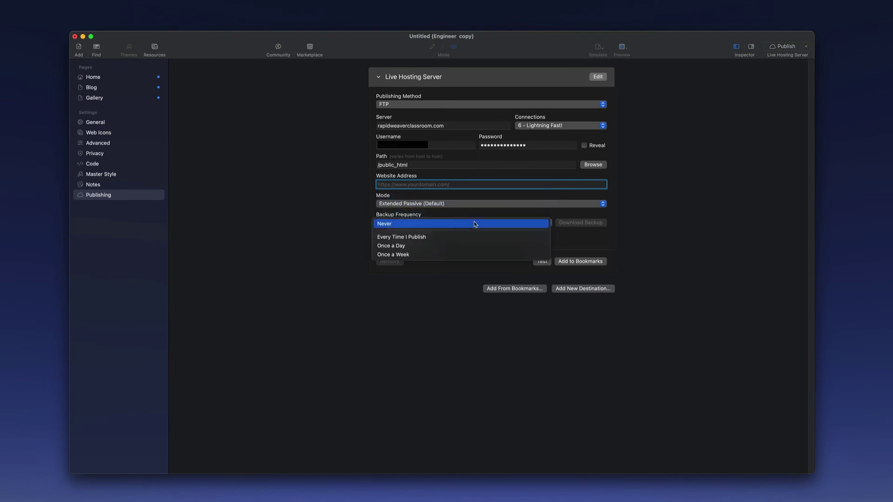
pyautogui.click(472, 246)
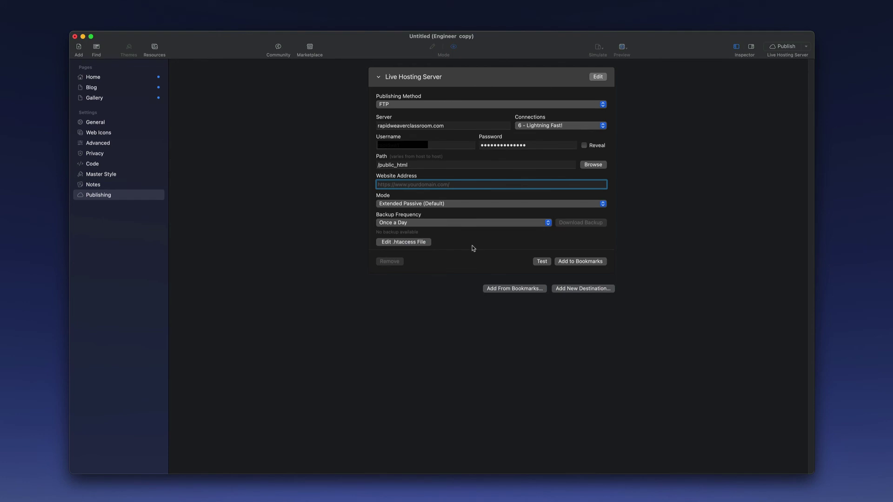
pyautogui.click(396, 242)
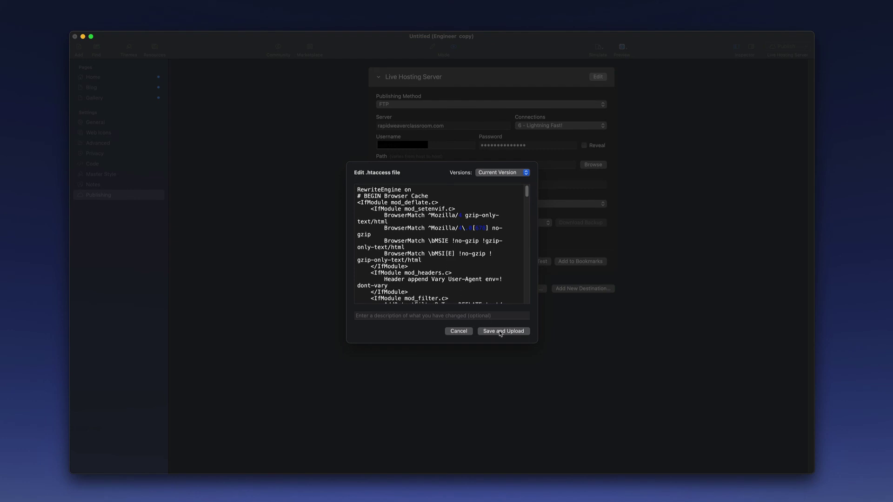
pyautogui.click(451, 332)
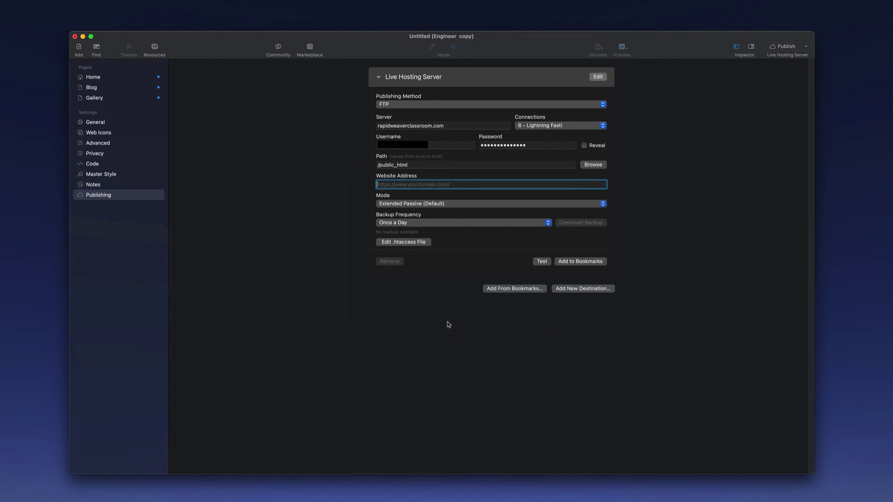
pyautogui.click(424, 105)
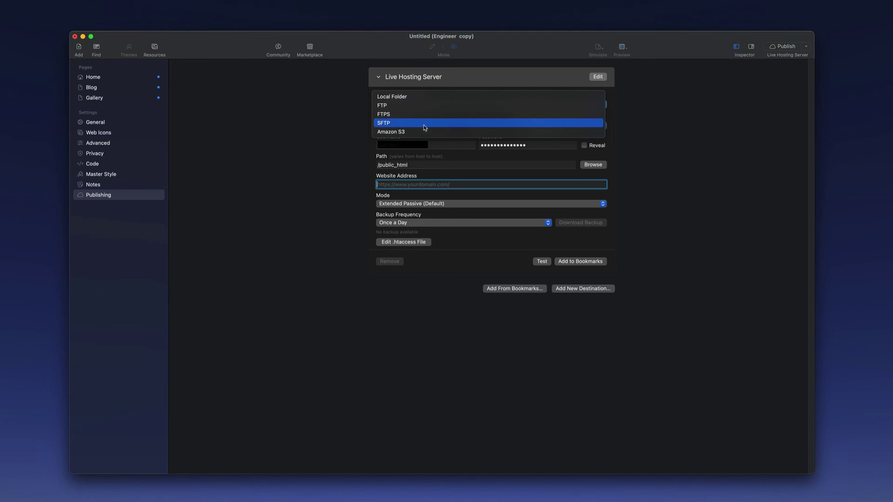
pyautogui.click(338, 136)
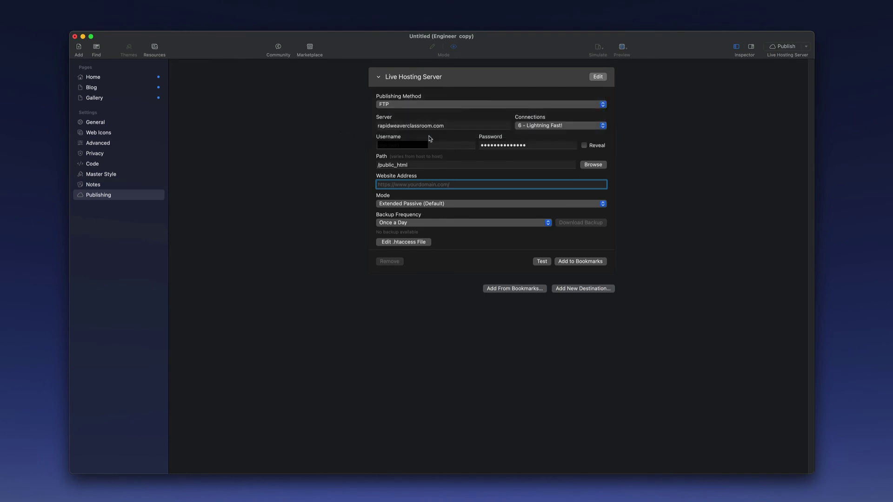
pyautogui.click(563, 126)
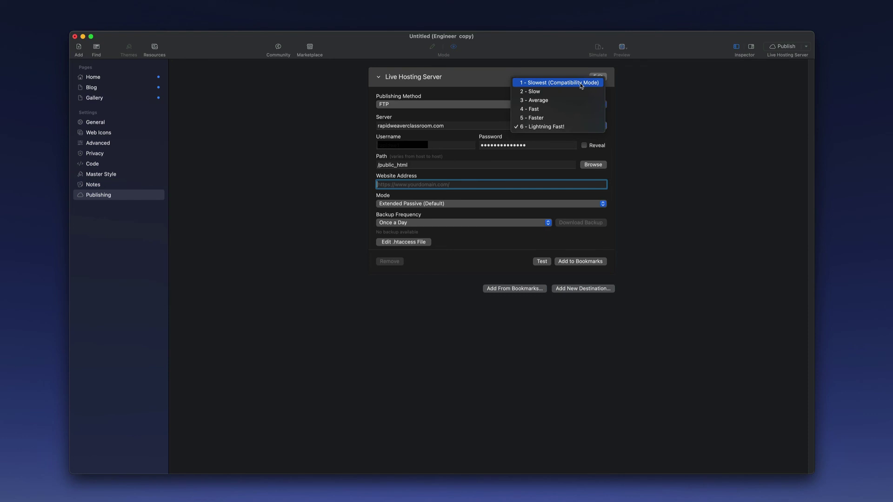
pyautogui.click(566, 131)
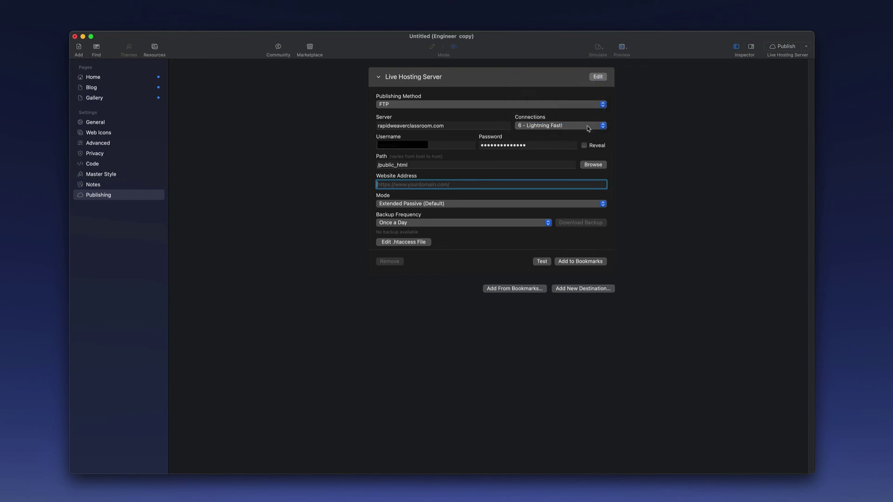
pyautogui.click(572, 126)
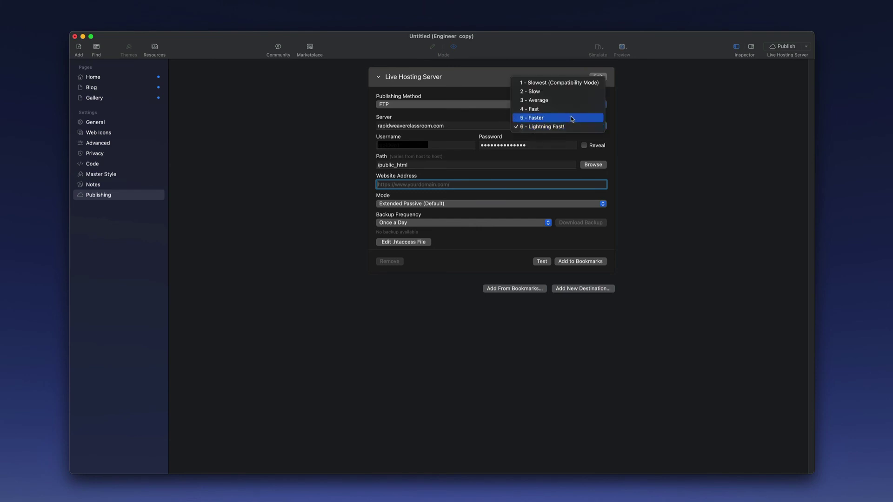
pyautogui.click(629, 130)
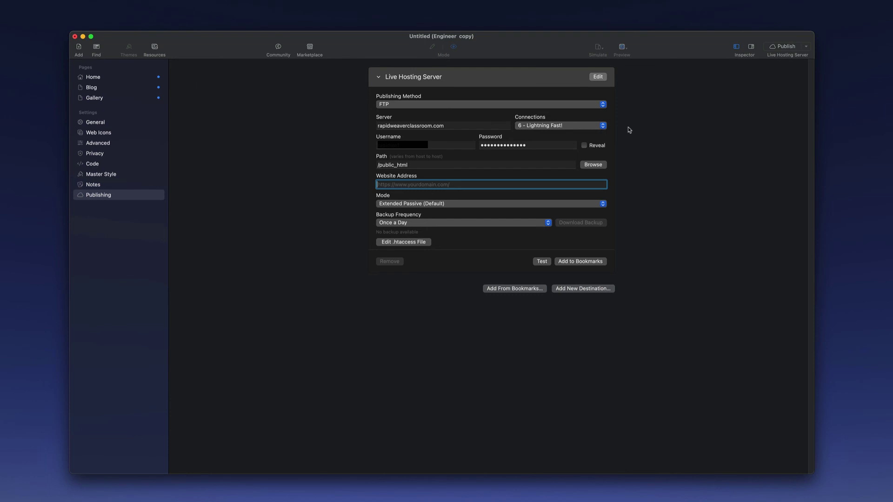
pyautogui.click(459, 207)
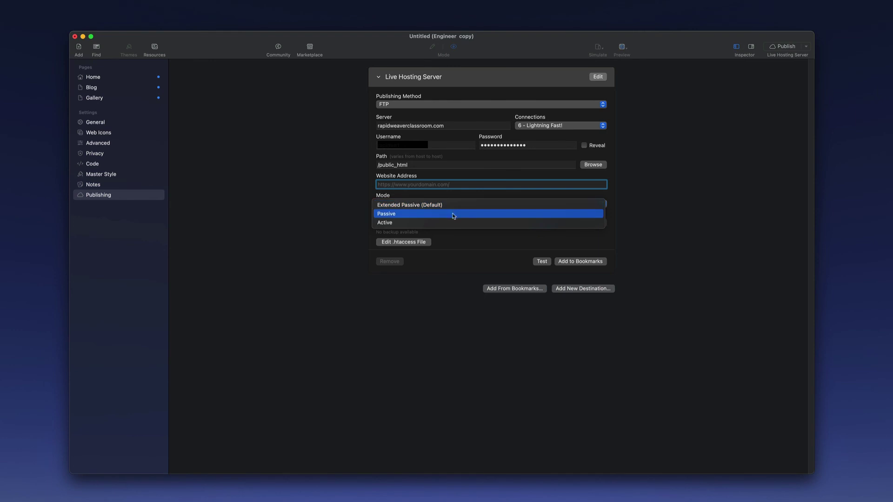
pyautogui.click(446, 206)
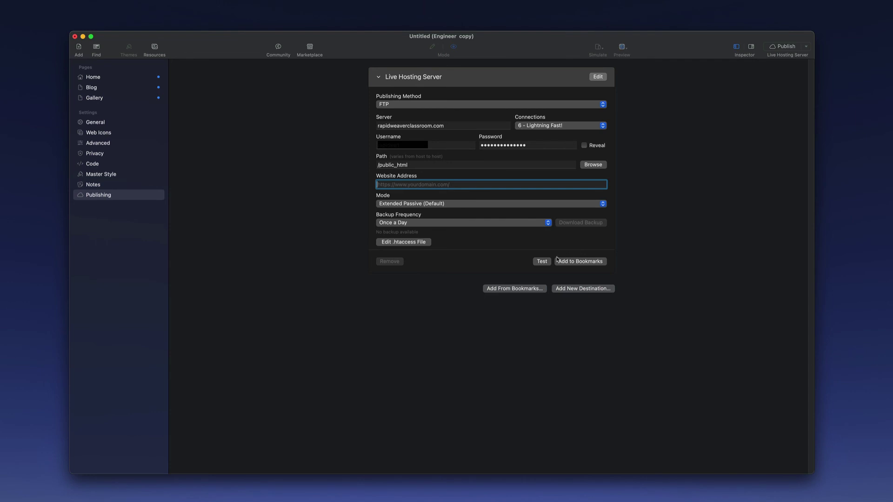
# Step: Run a successful connection test on Live Hosting Server, dismiss the alert, and select Home
pyautogui.click(542, 263)
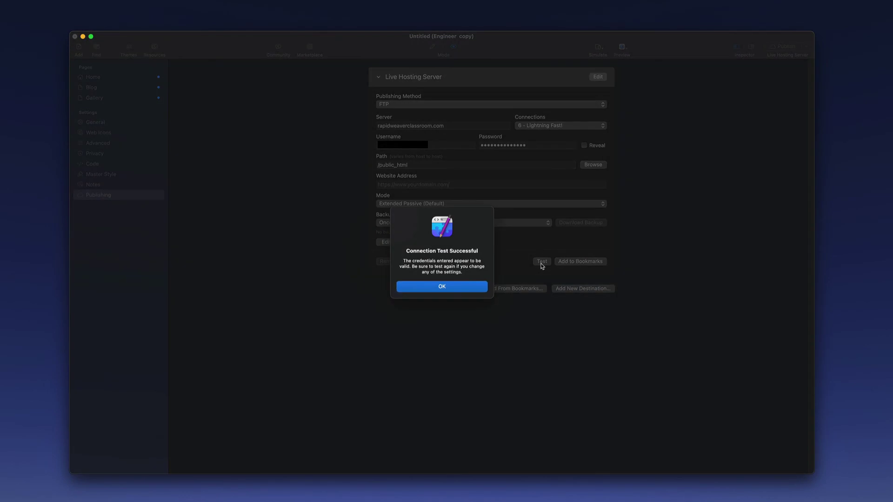
pyautogui.click(440, 288)
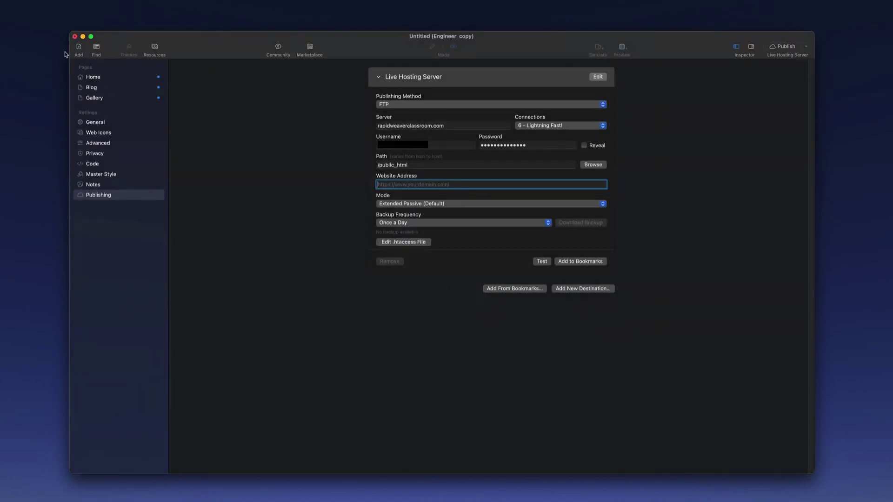
pyautogui.click(92, 75)
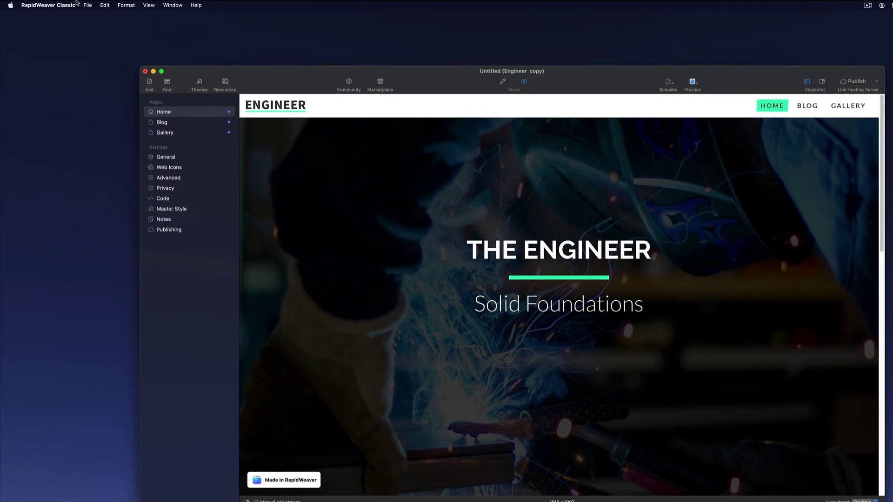
pyautogui.click(88, 5)
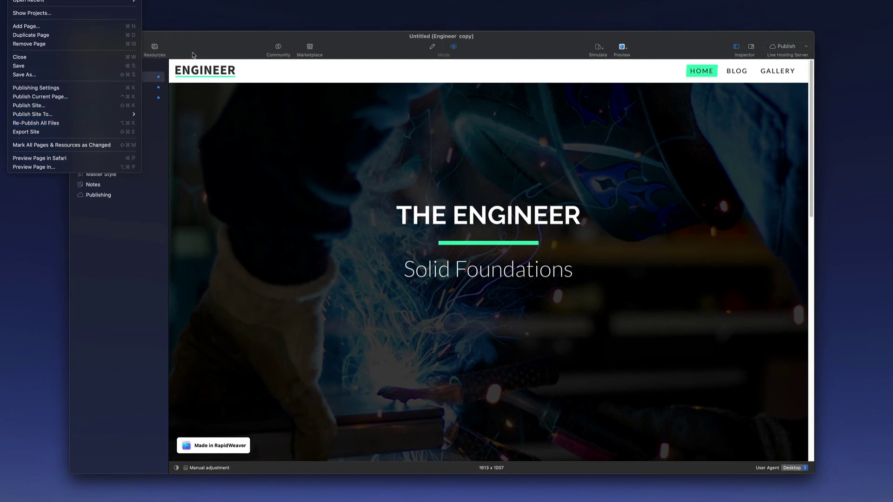
pyautogui.click(280, 84)
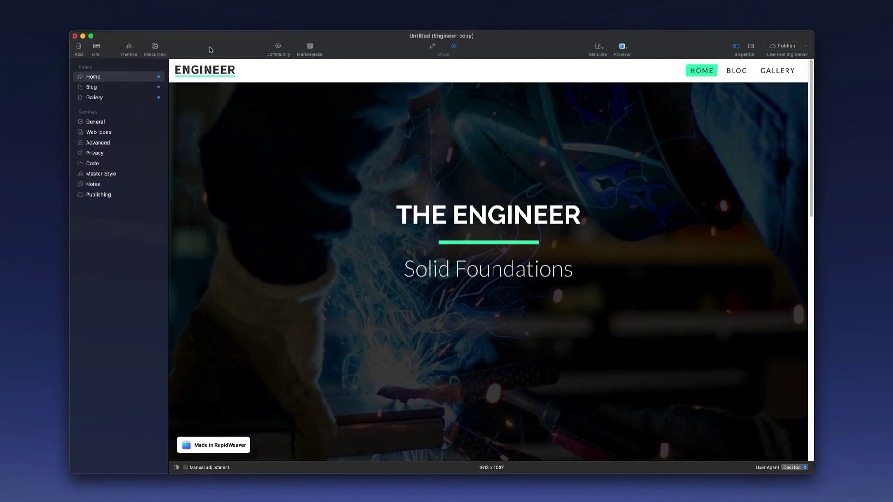